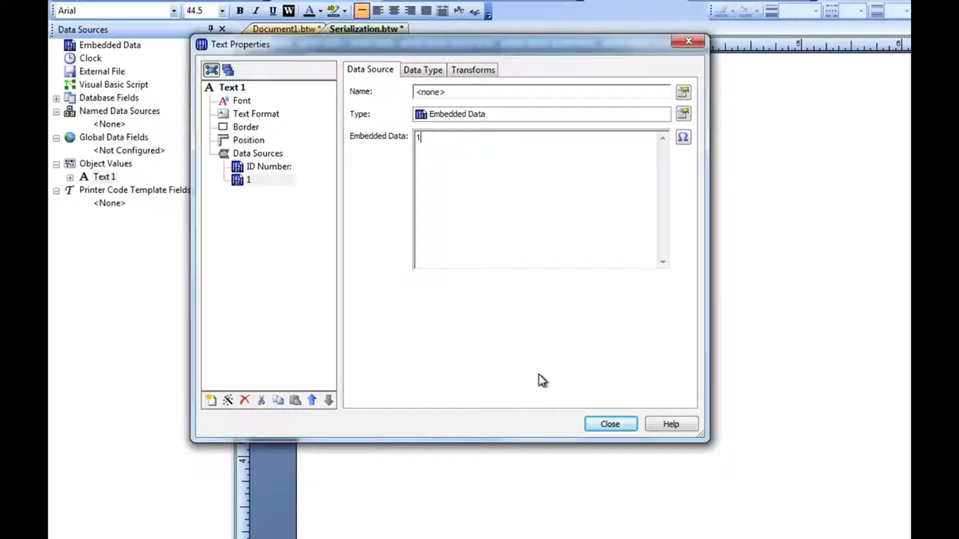
Step: Open the serialization settings of the text object's "1" data source and set it to Increment
click(480, 71)
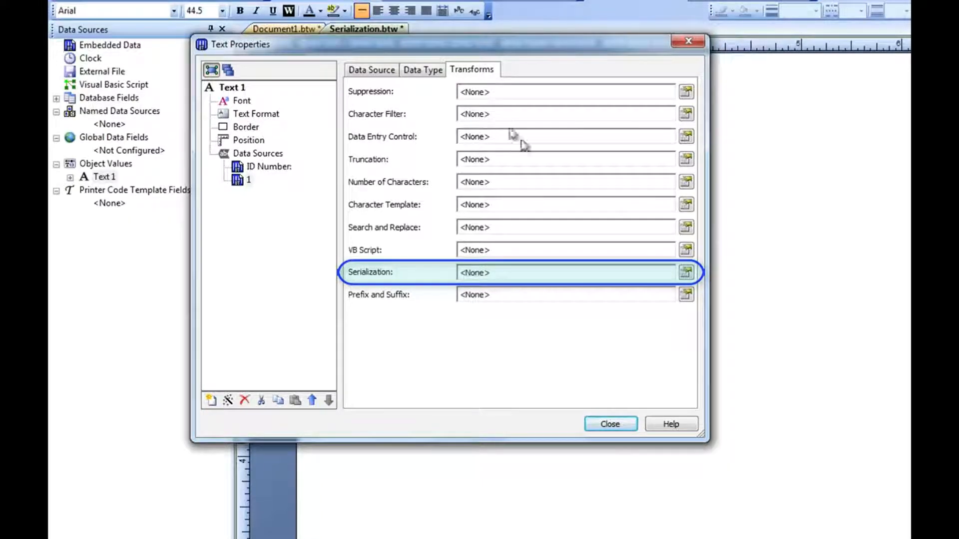
click(688, 275)
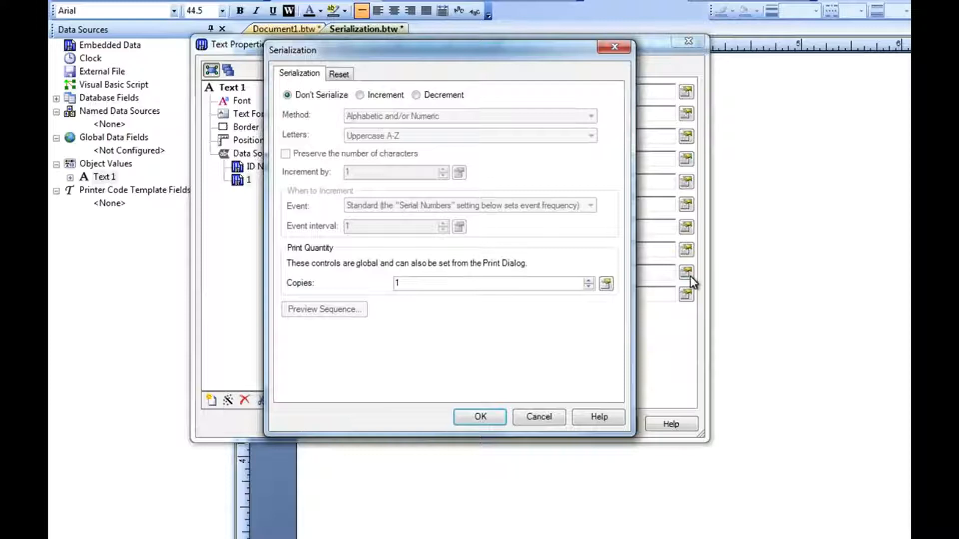
click(359, 95)
click(416, 95)
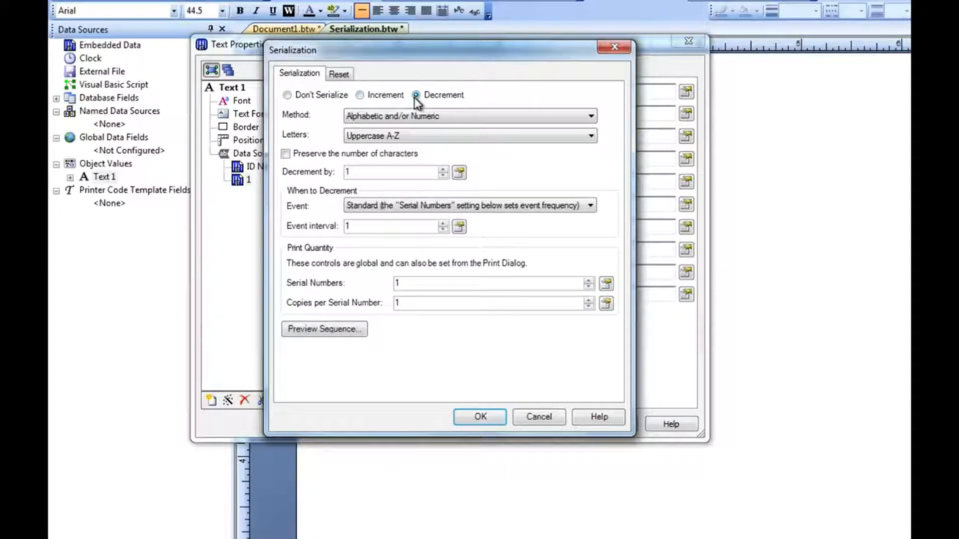
click(358, 96)
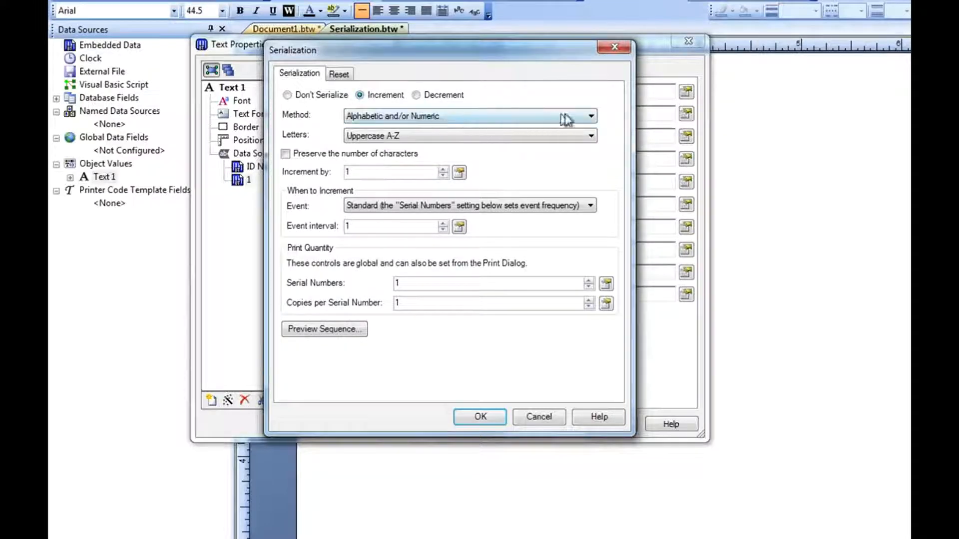
Step: Review the available serialization methods and preview the serialized sequence
click(591, 117)
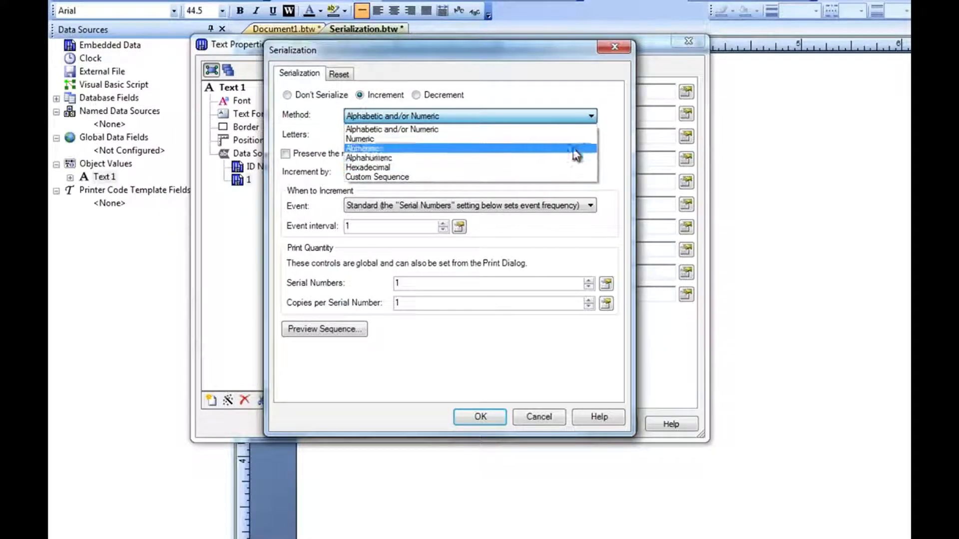
click(589, 116)
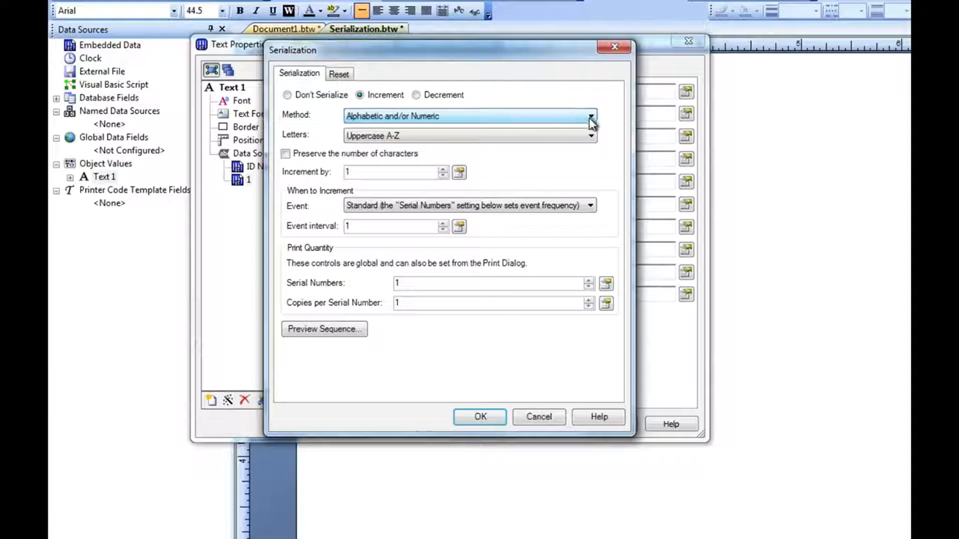
click(363, 330)
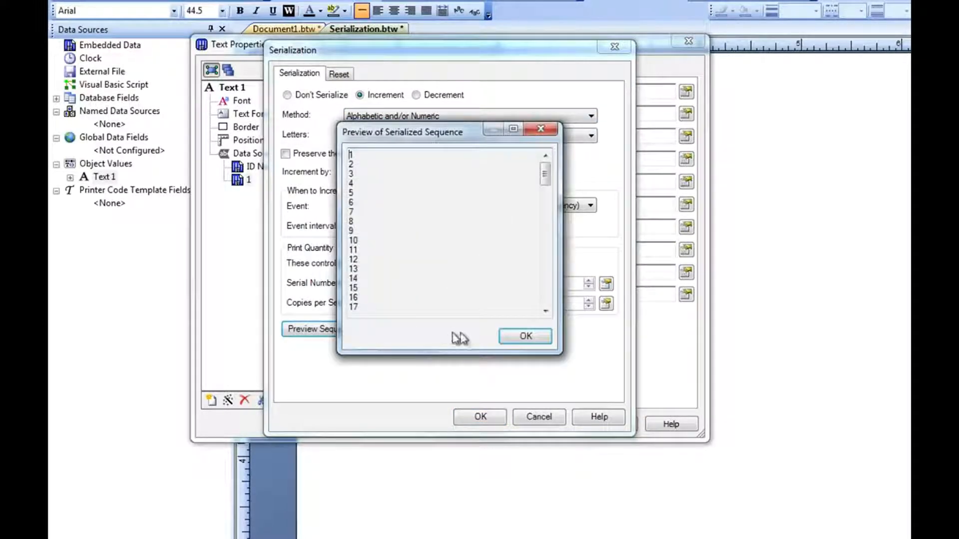
click(509, 338)
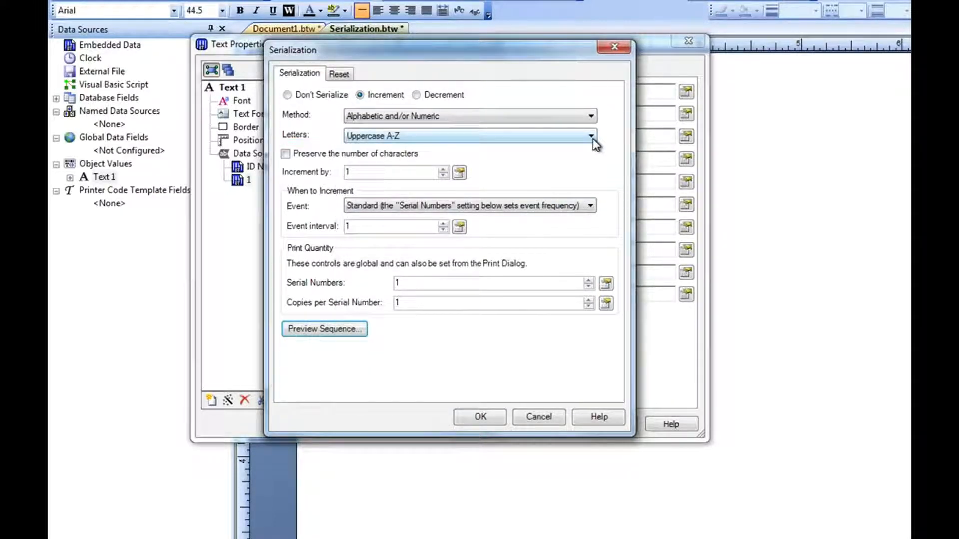
Step: Review the letter-set options and try an increment of 4 before restoring it to 1
click(592, 138)
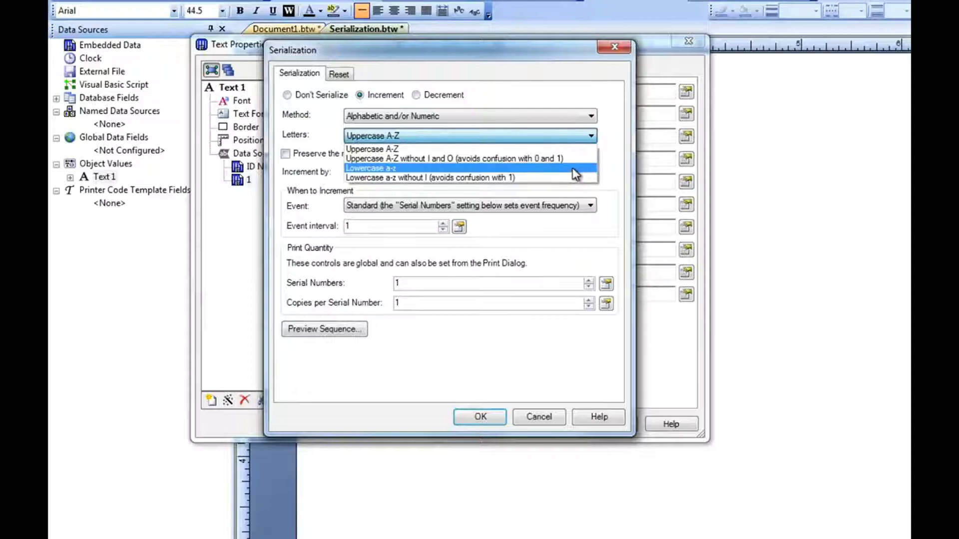
click(590, 135)
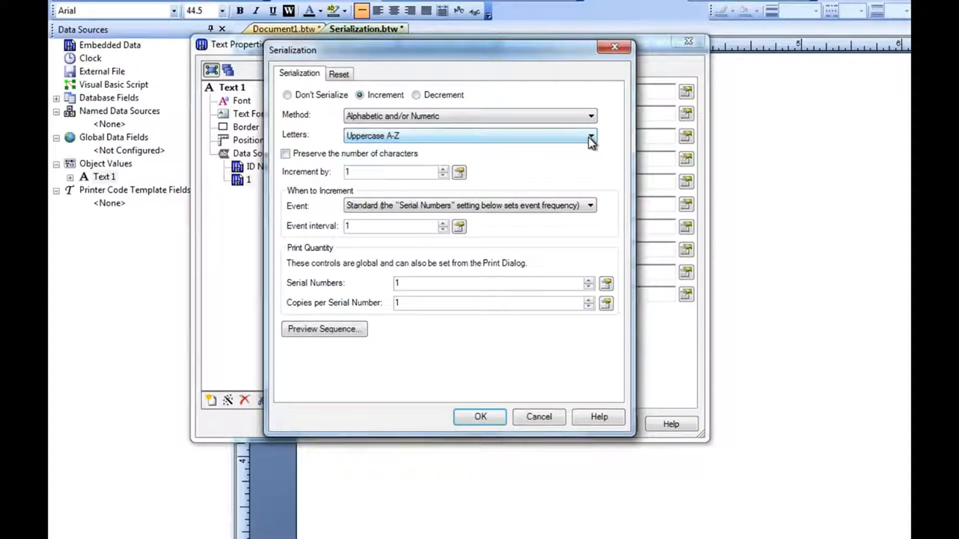
click(285, 154)
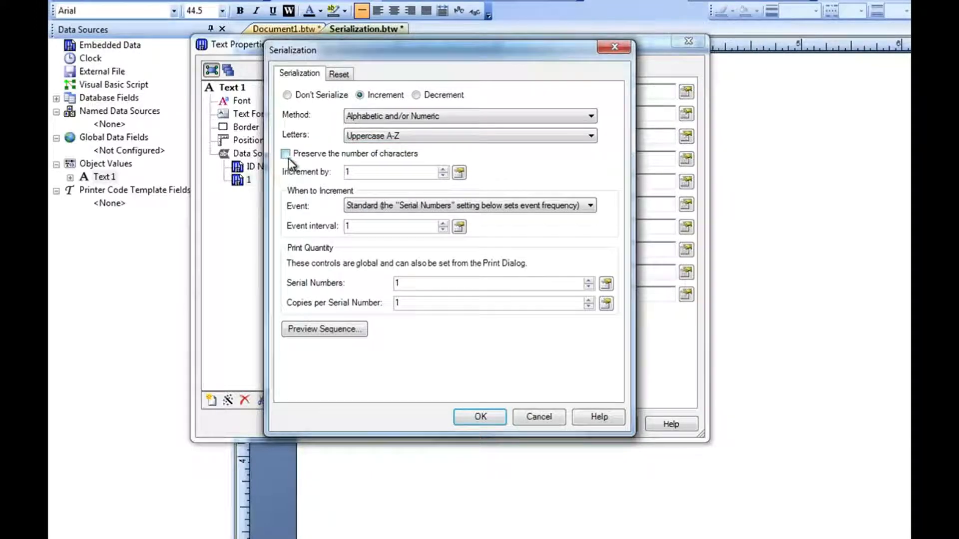
click(443, 169)
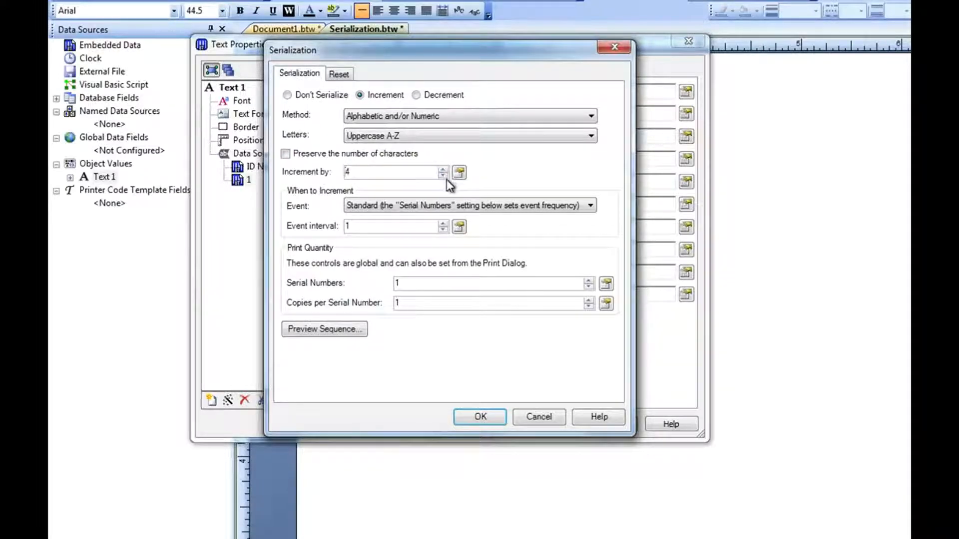
click(444, 176)
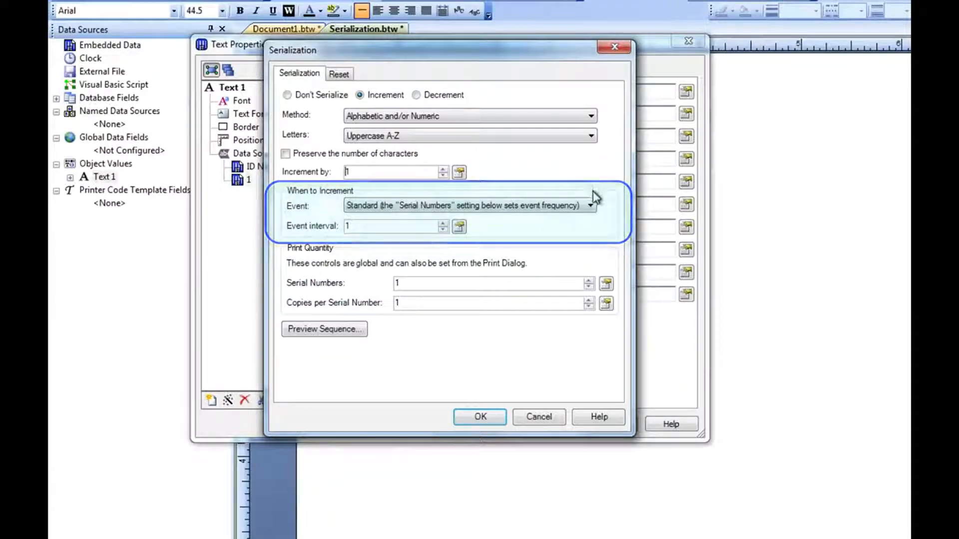
Step: Examine the event options for when to increment and the conditions for resetting the serialized value
click(591, 206)
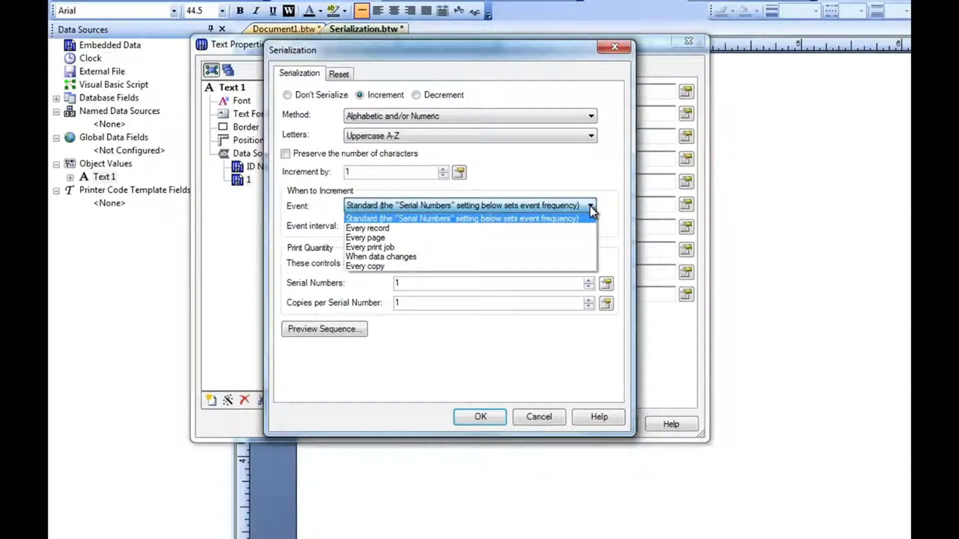
click(589, 205)
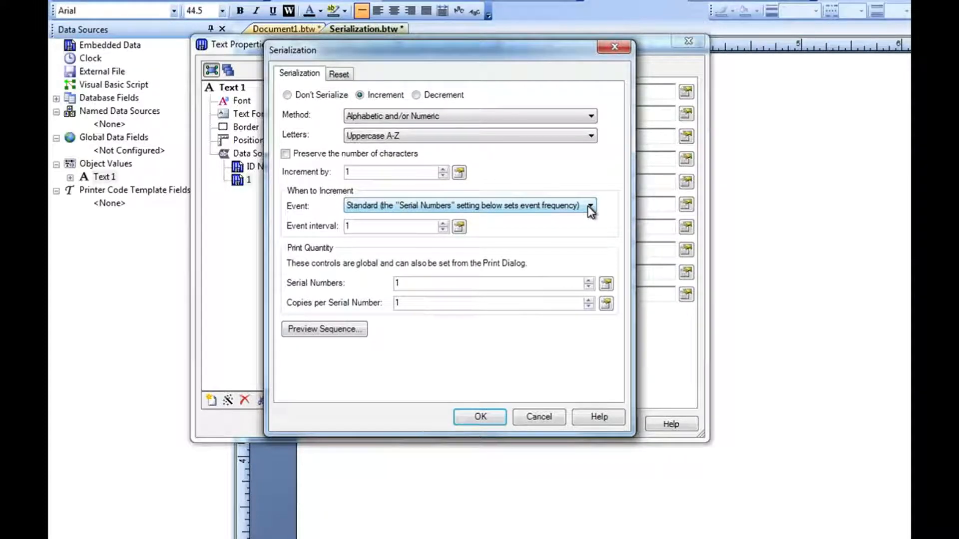
click(338, 75)
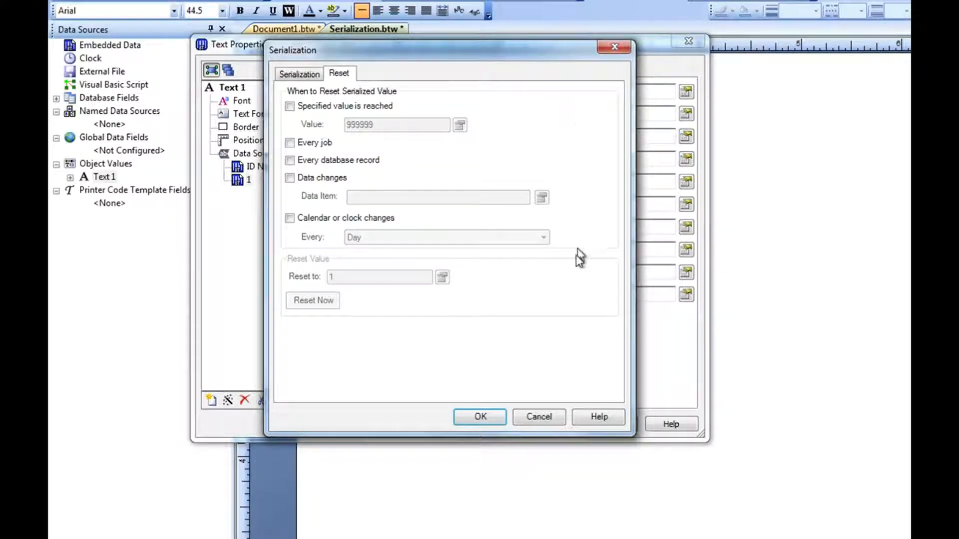
Step: Apply the serialization settings and close the text object's properties
click(480, 417)
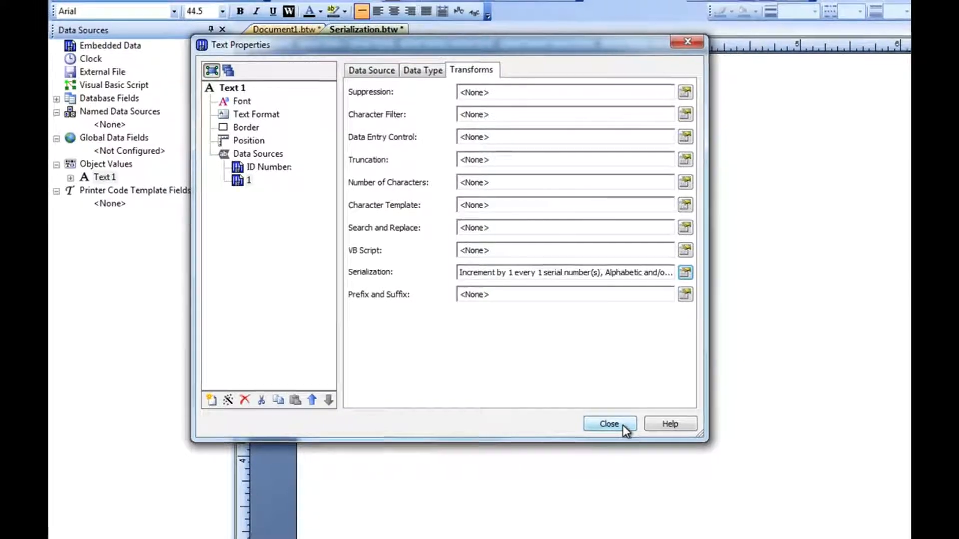
click(622, 424)
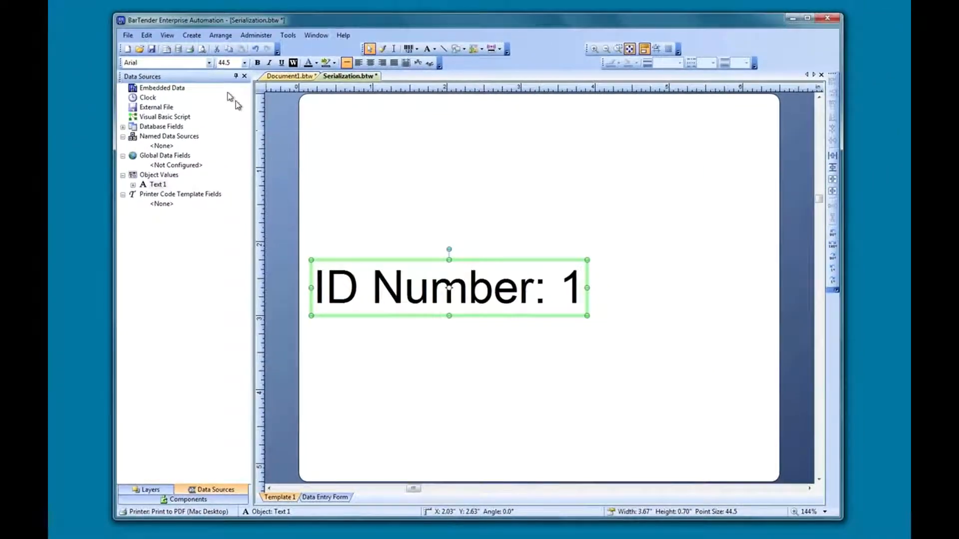
Step: Set the print quantity to 3 serial numbers, page through the print preview and close it
click(190, 49)
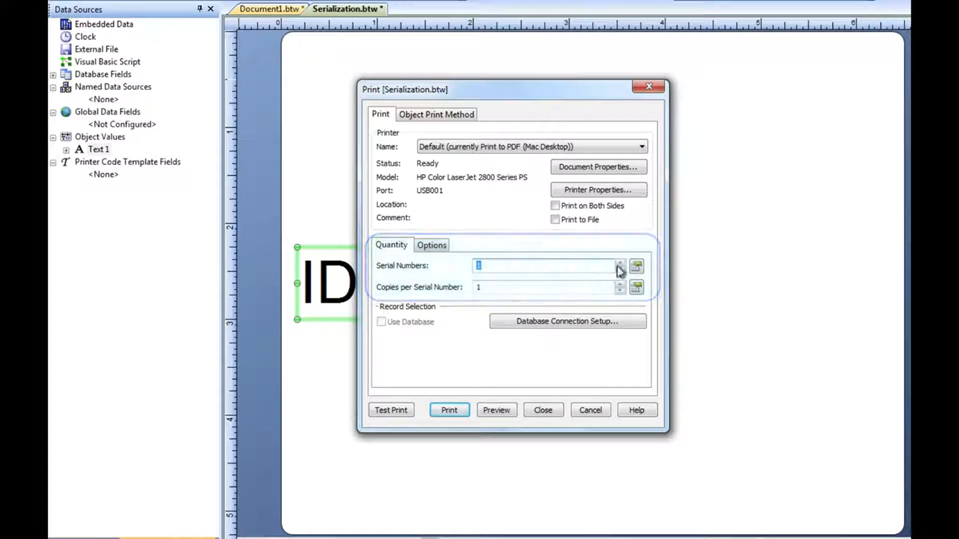
click(619, 263)
click(619, 264)
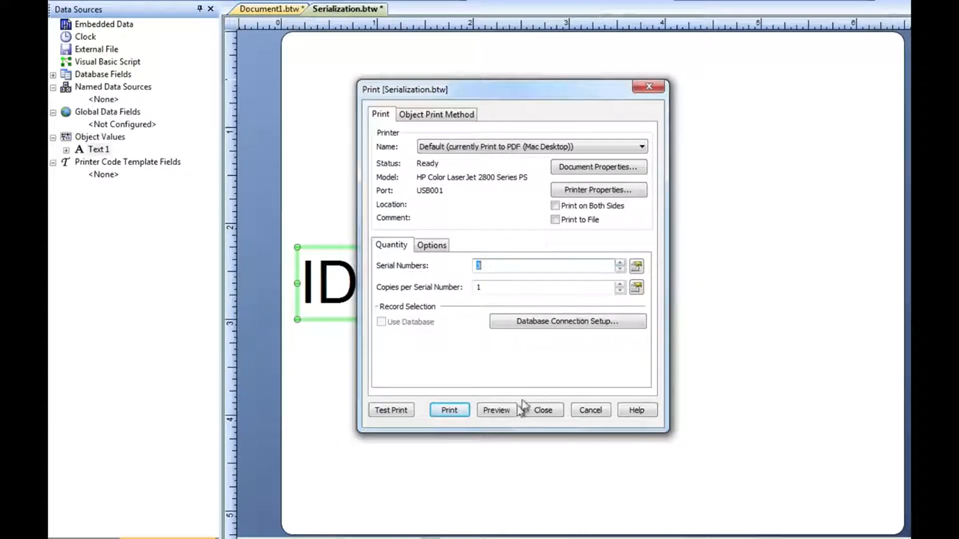
click(499, 413)
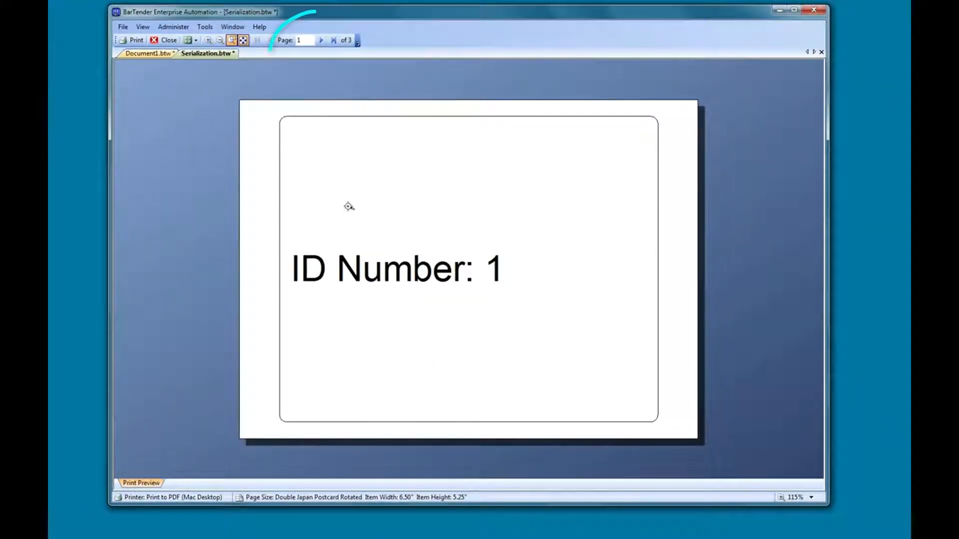
click(321, 40)
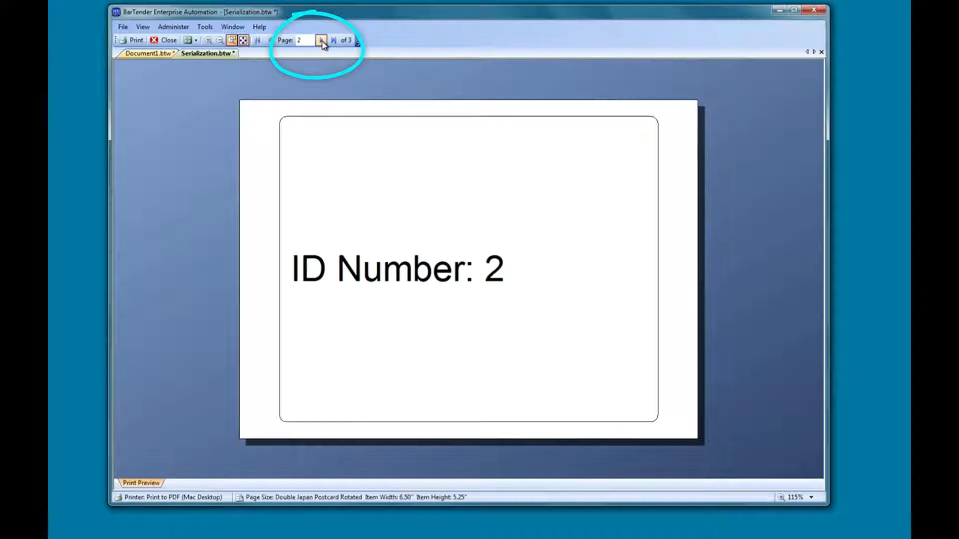
click(321, 40)
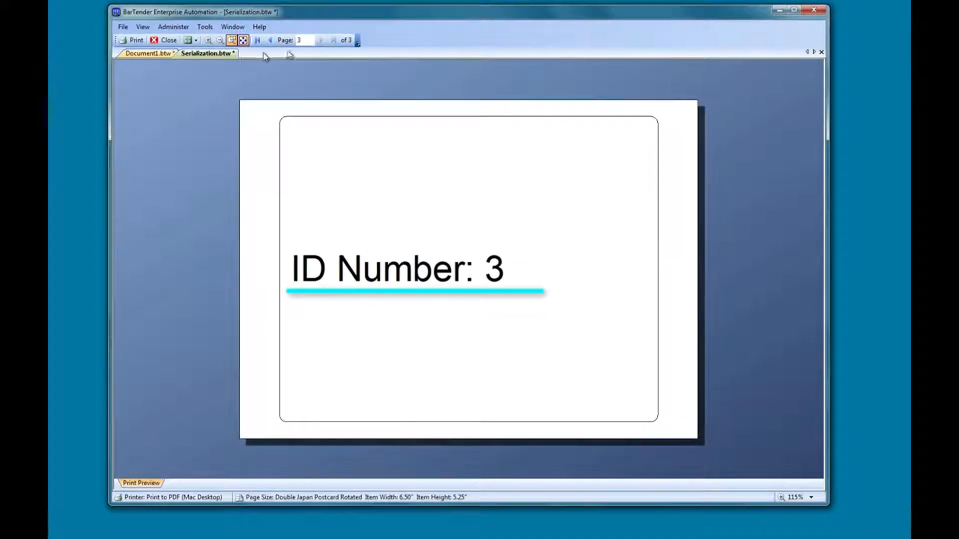
click(170, 40)
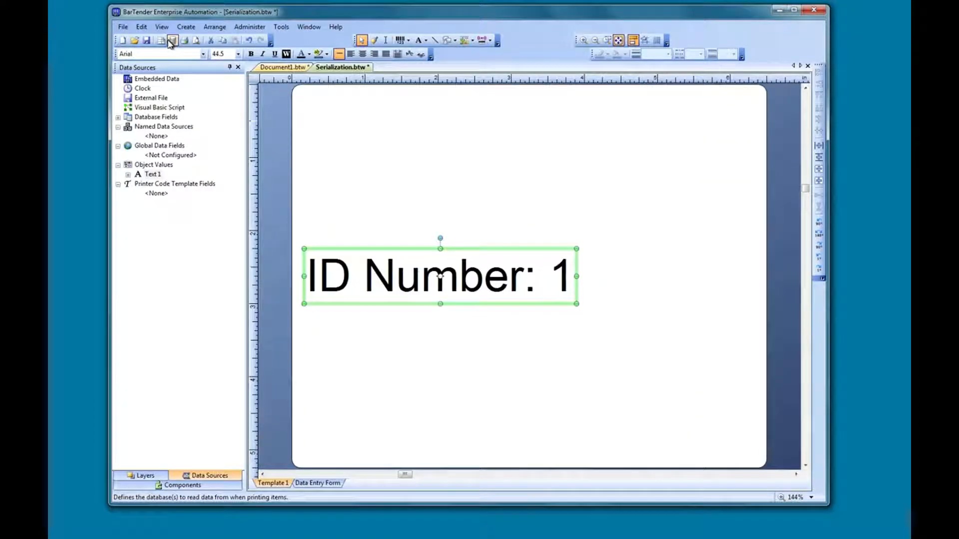
Step: Set the copies per serial number to 2 and page through the print preview to its last page
click(185, 41)
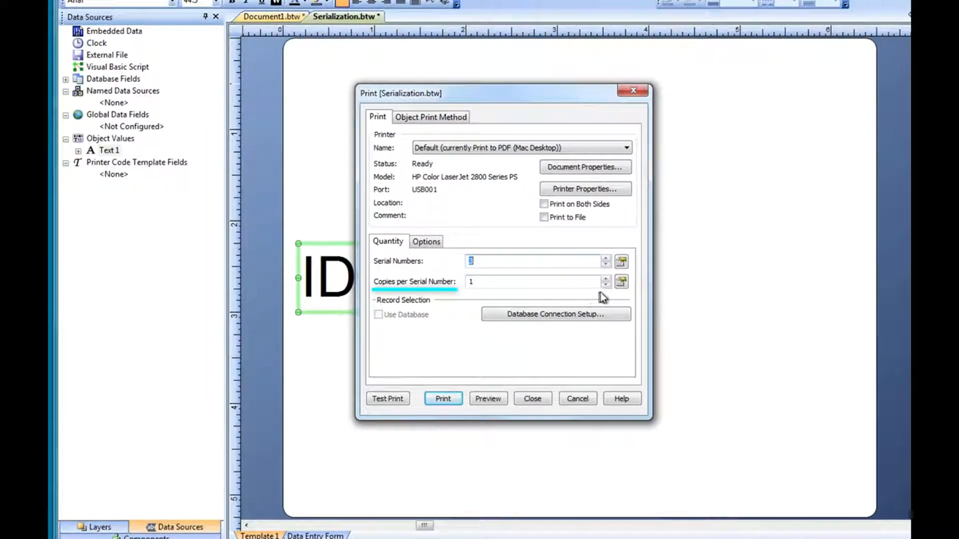
click(605, 279)
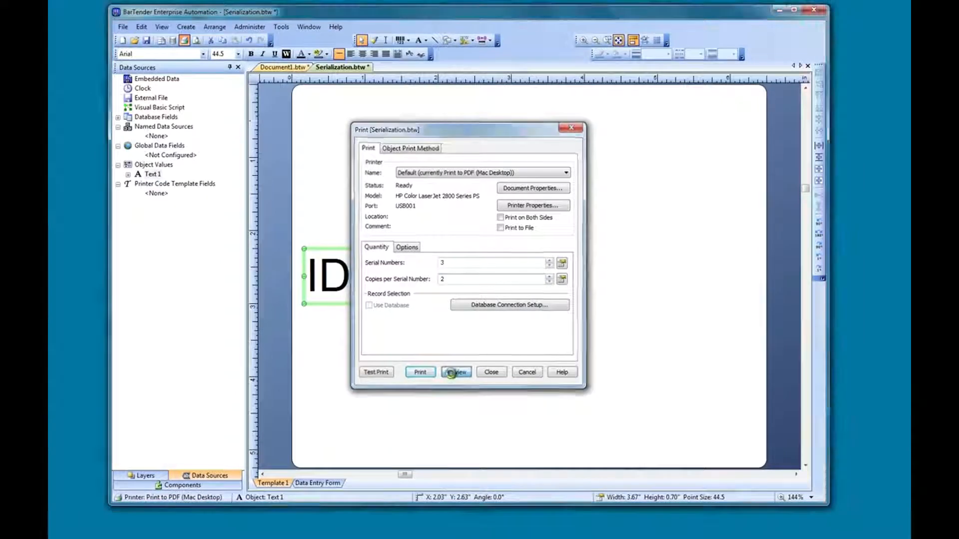
click(488, 398)
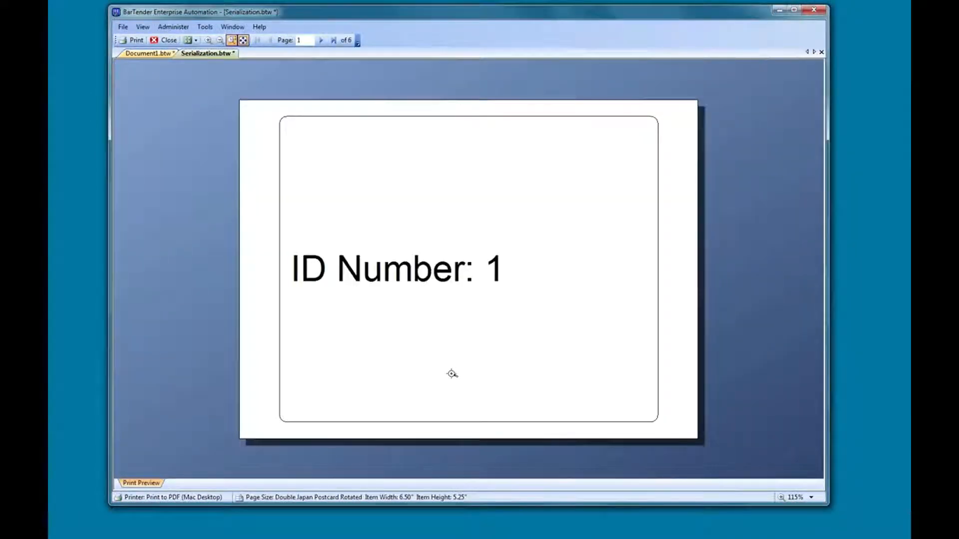
click(321, 40)
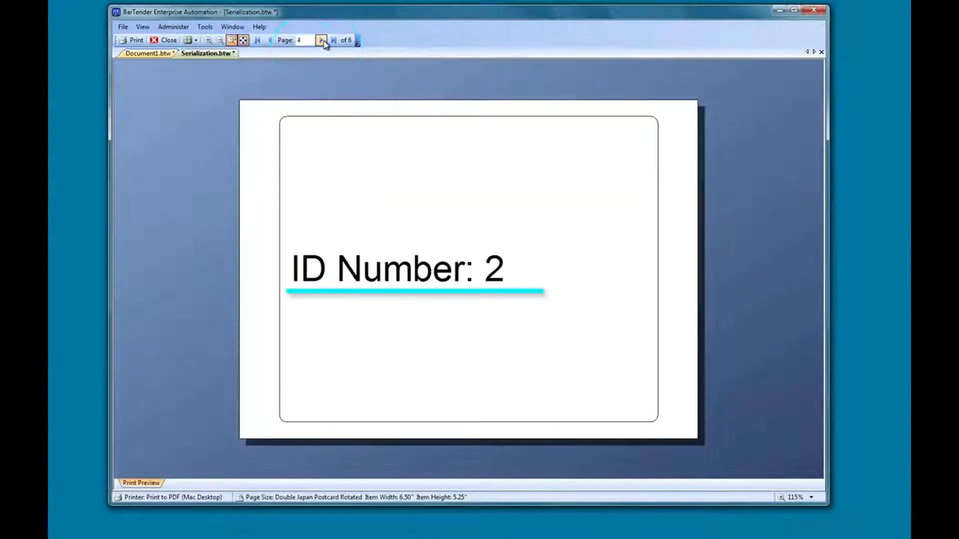
click(321, 40)
click(321, 40)
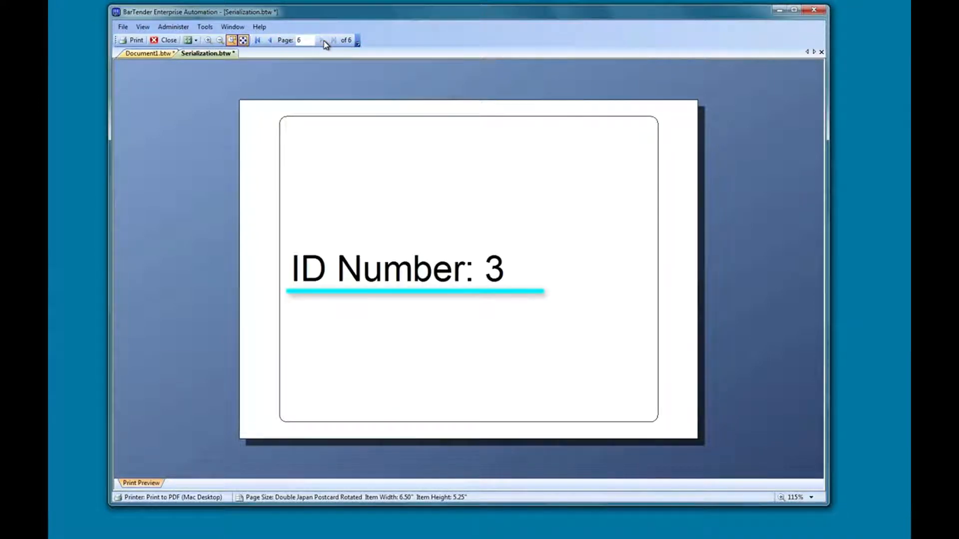
Step: Print the serialized labels from the preview with 3 serial numbers and 2 copies each
click(134, 40)
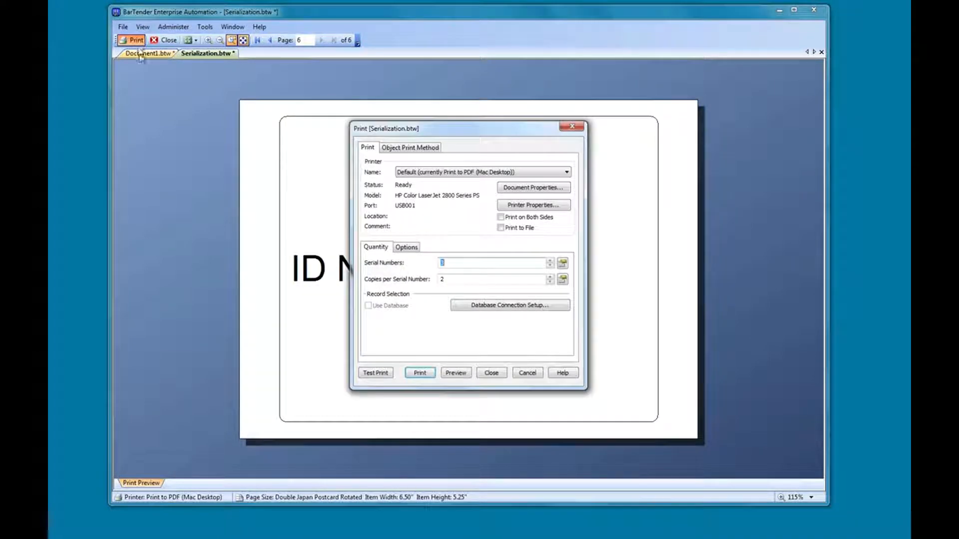
click(422, 374)
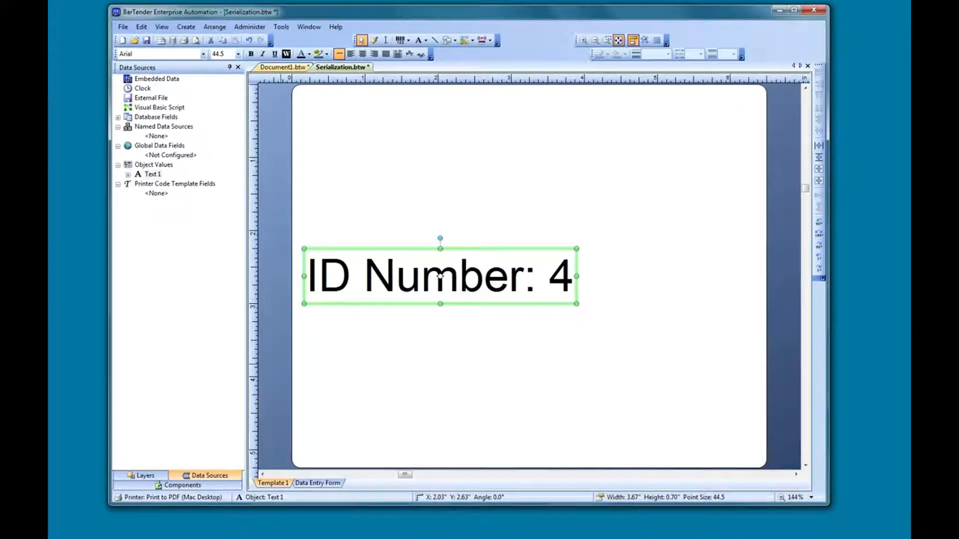
Step: Close the Serialization.btw document without saving its changes
click(123, 27)
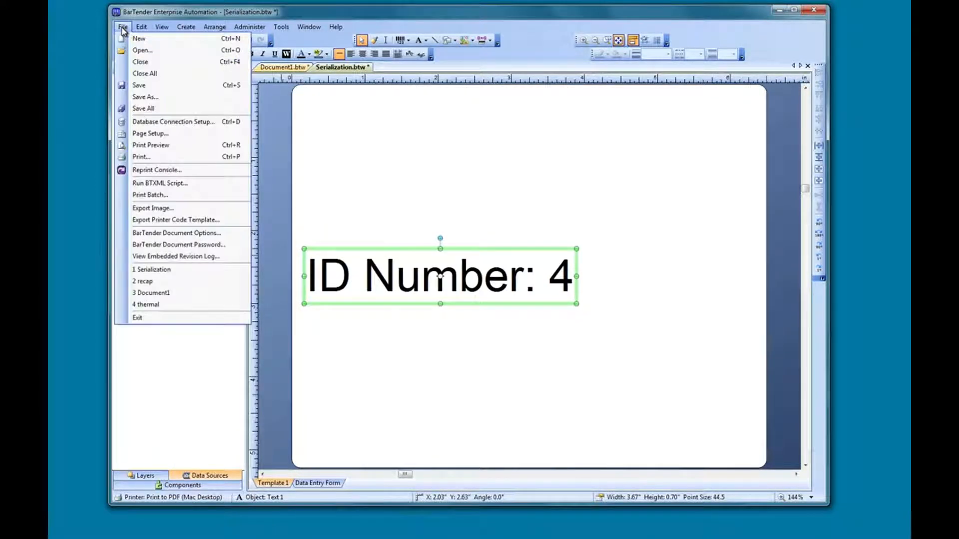
click(135, 62)
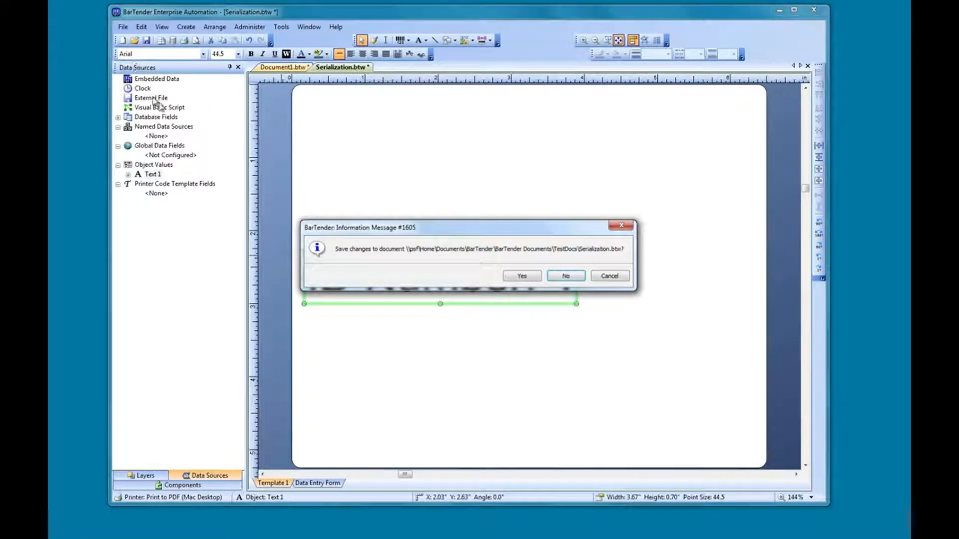
click(566, 276)
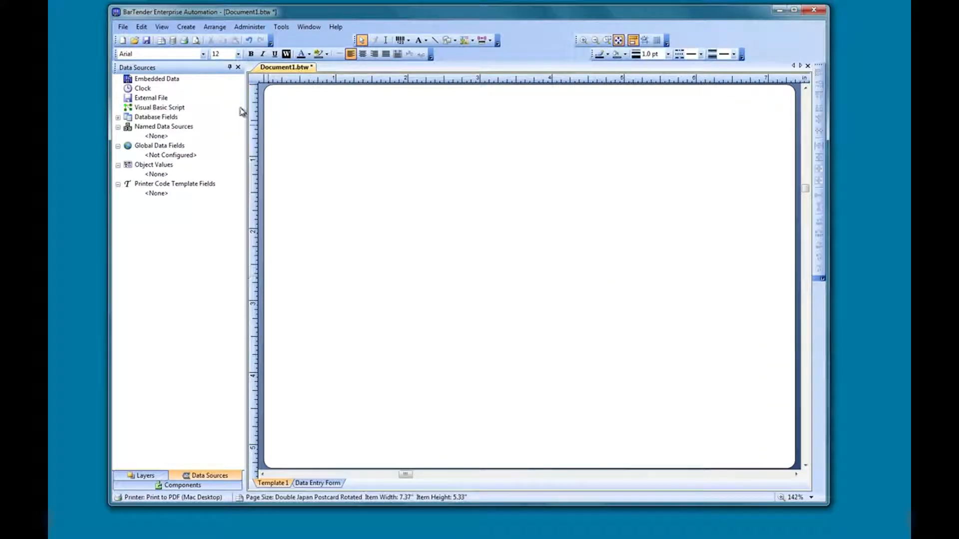
Step: Open the Serialization.btw document from the TestDocs folder
click(135, 41)
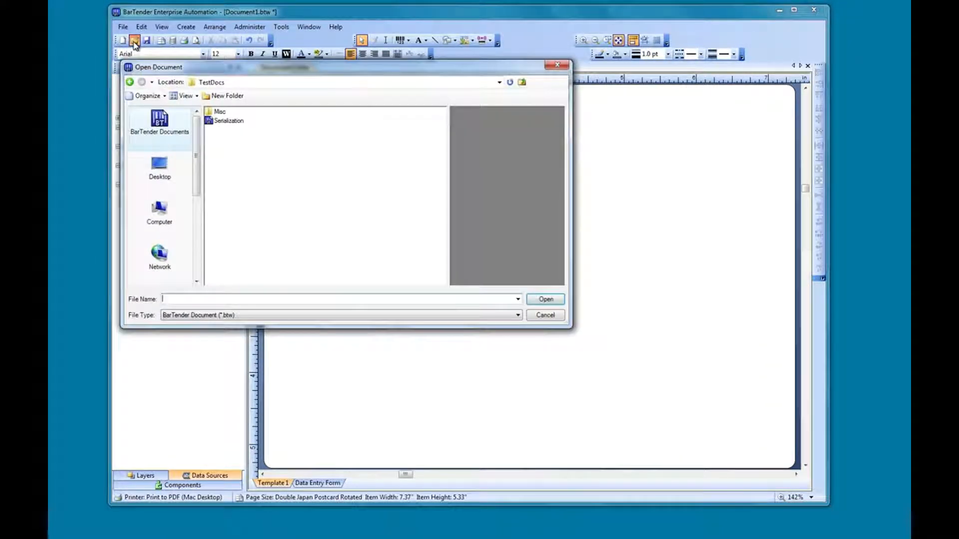
click(230, 122)
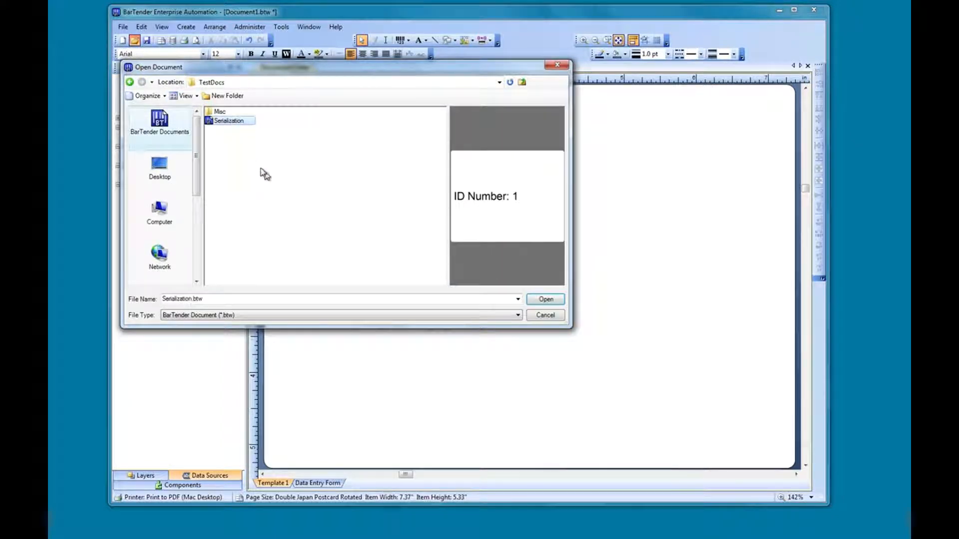
click(544, 299)
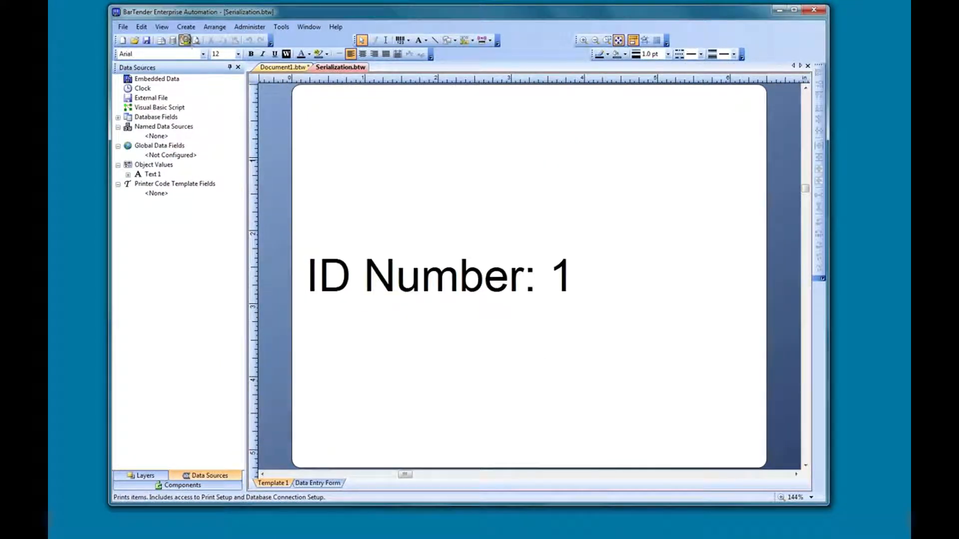
Step: Print the serialized label with 3 serial numbers and 2 copies per serial number
click(184, 40)
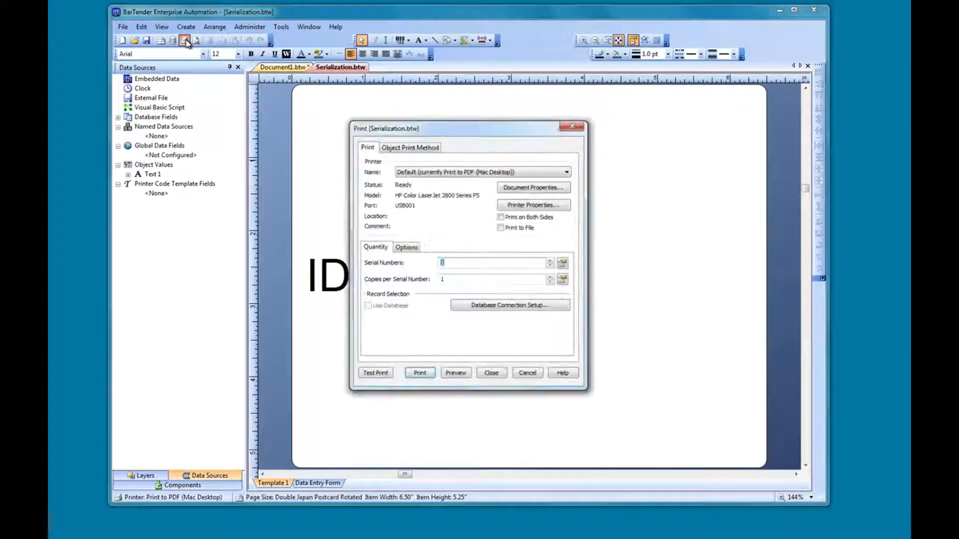
click(550, 260)
click(550, 261)
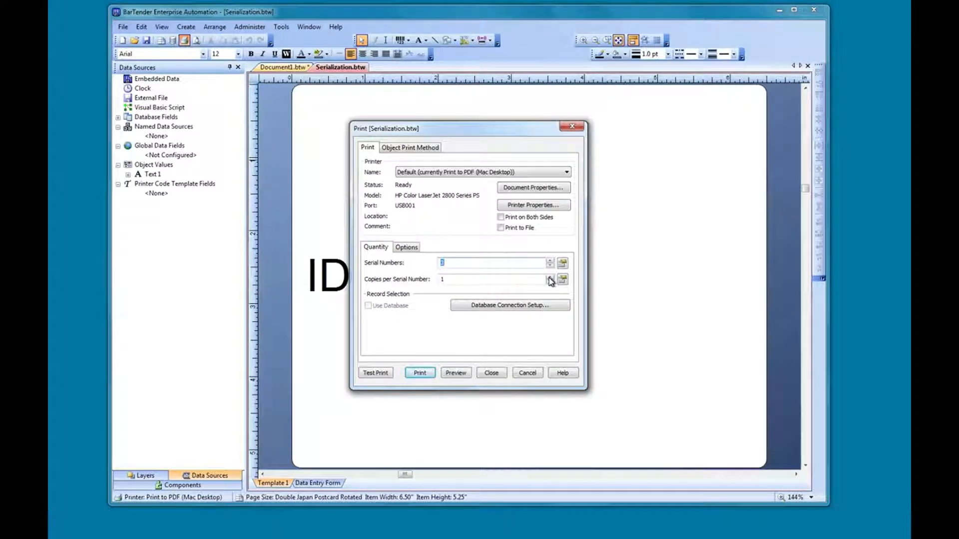
click(550, 277)
click(423, 374)
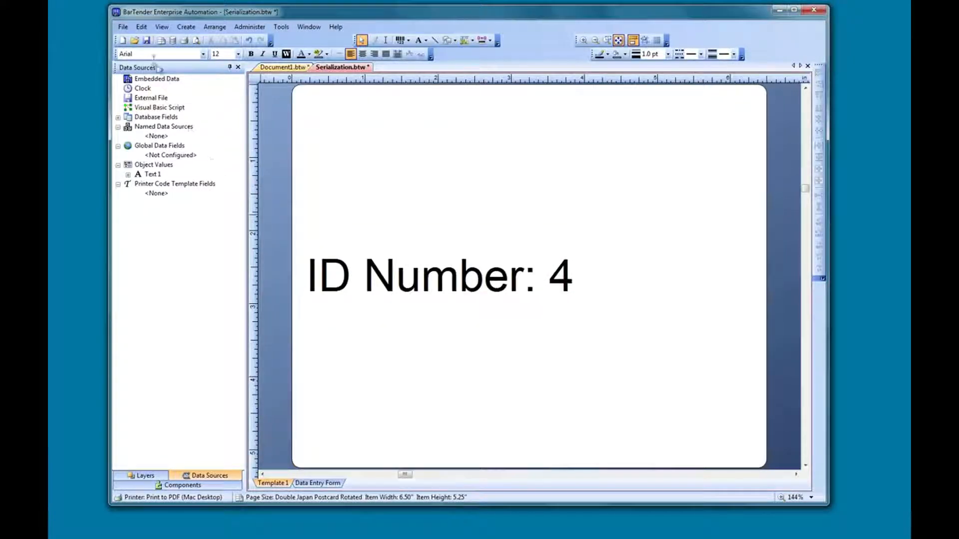
Step: Close Serialization.btw with its changes saved and reopen it from the TestDocs folder
click(123, 27)
click(139, 63)
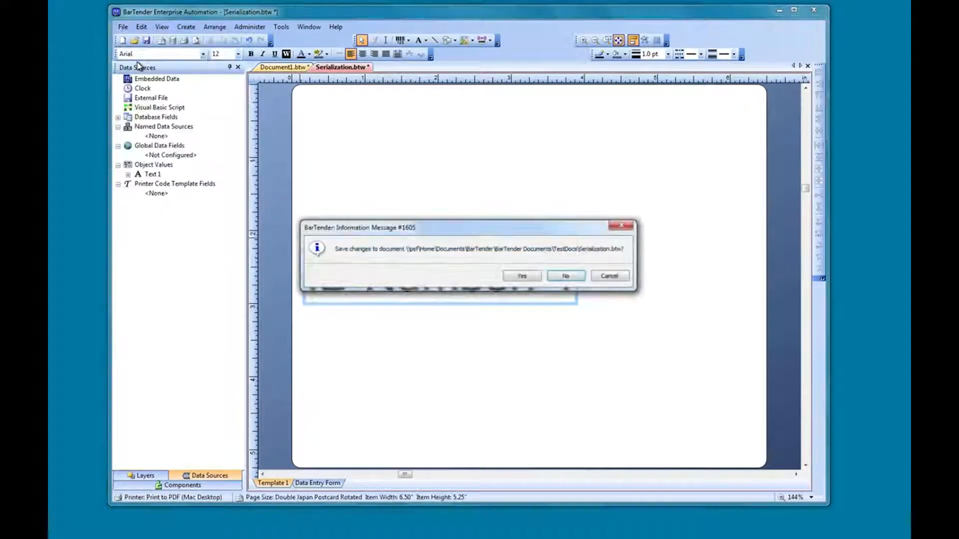
click(523, 281)
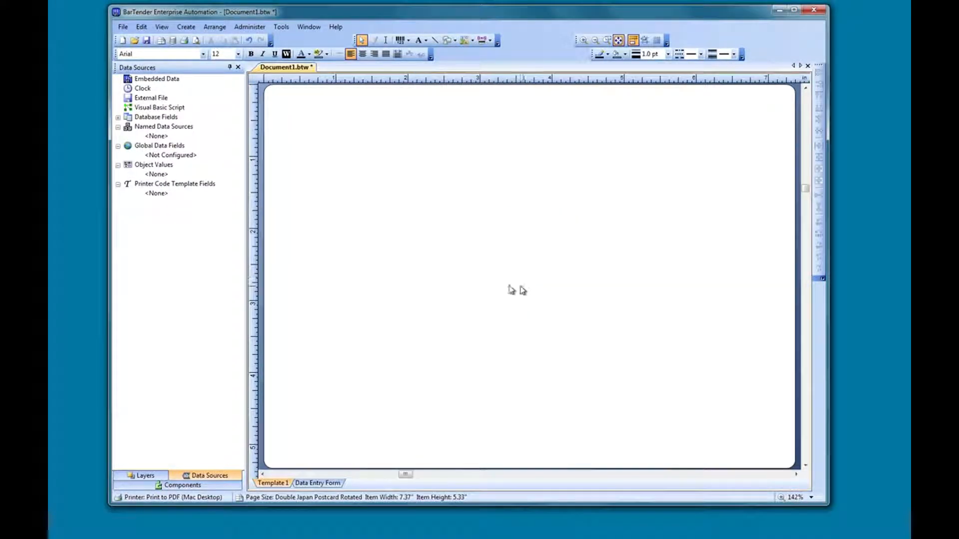
click(135, 40)
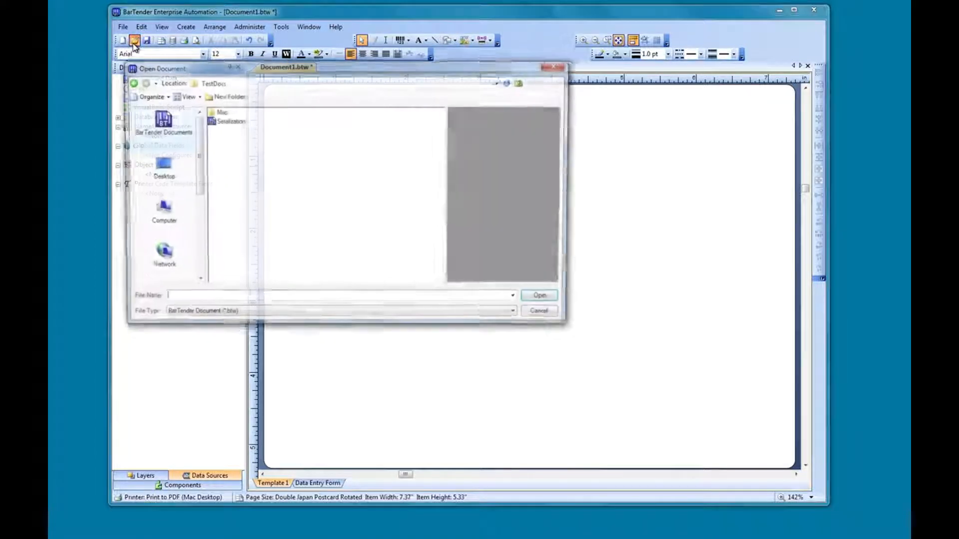
click(227, 121)
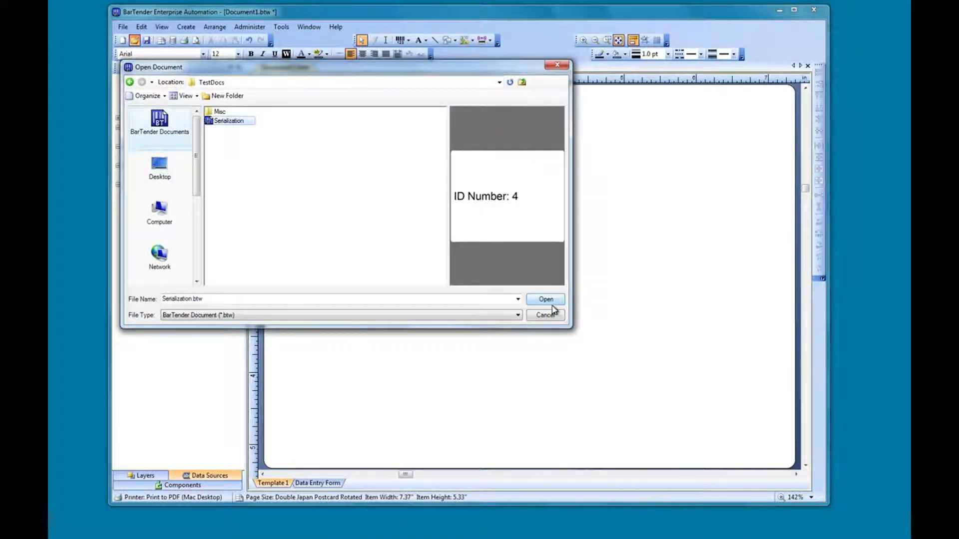
click(546, 299)
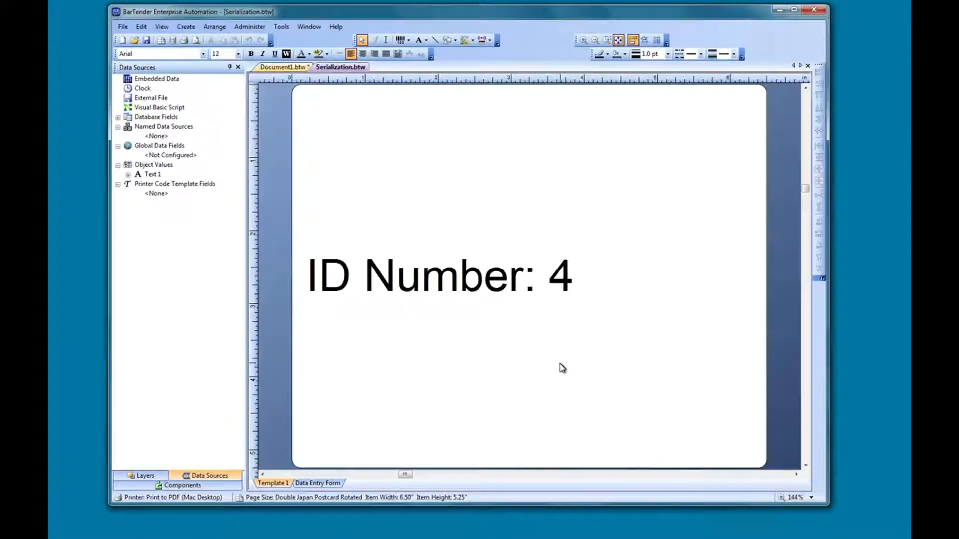
Step: Switch to the Document1.btw document and view the available help and support resources
click(281, 69)
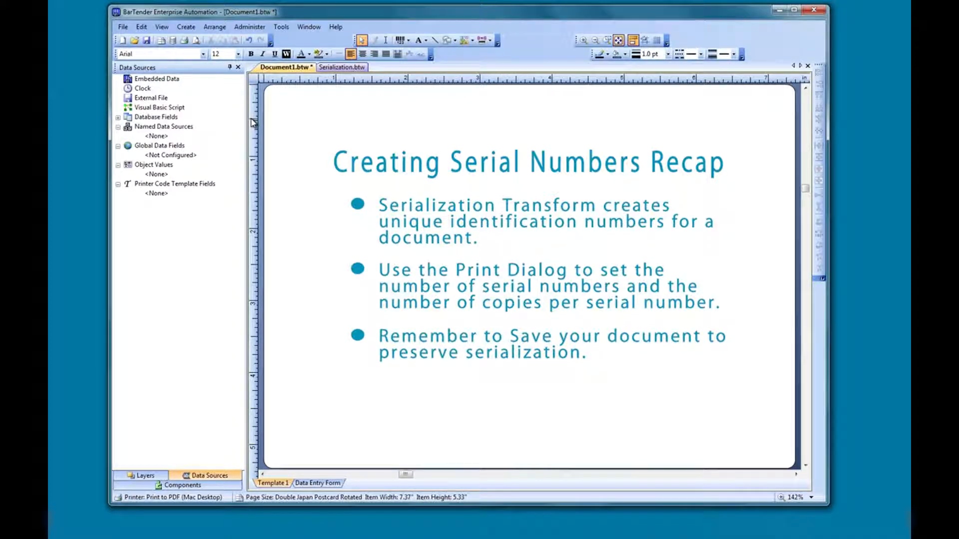
click(340, 27)
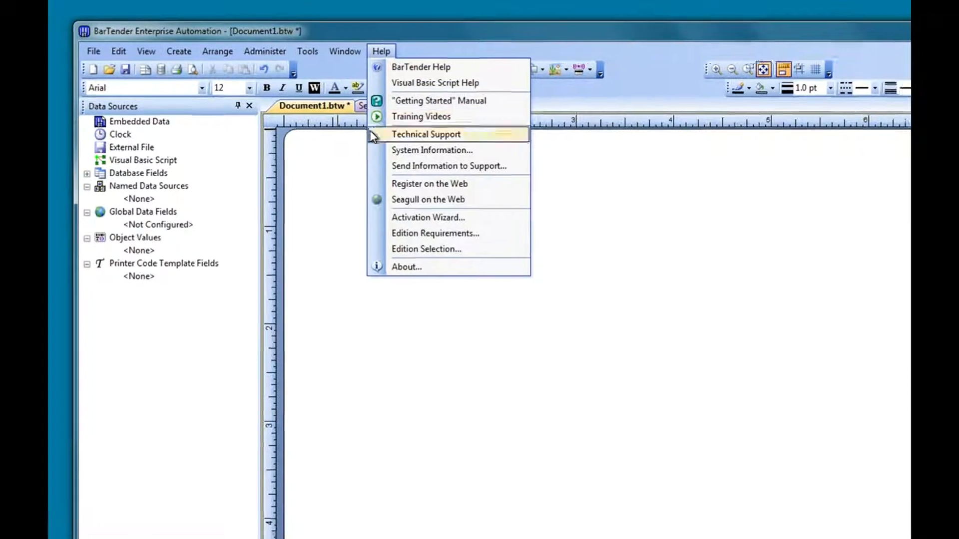
click(329, 156)
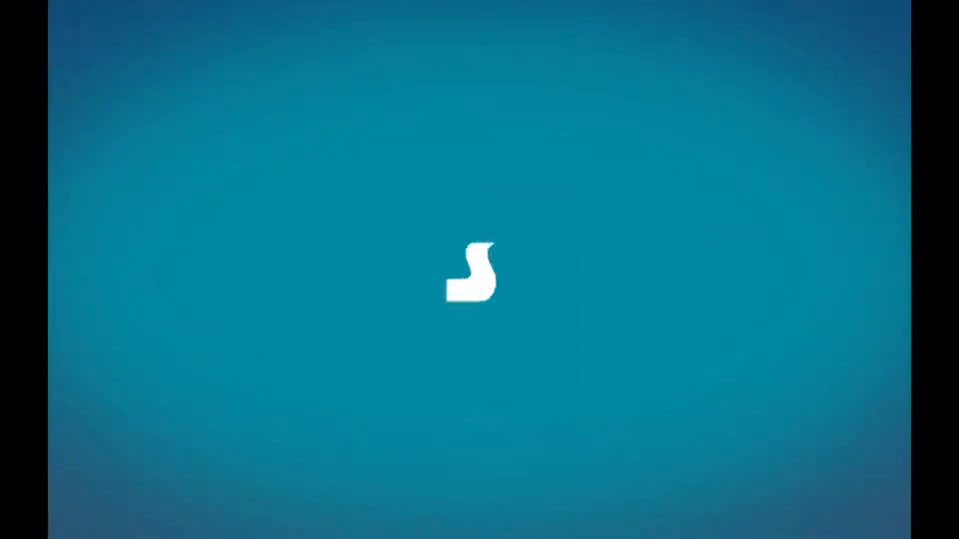